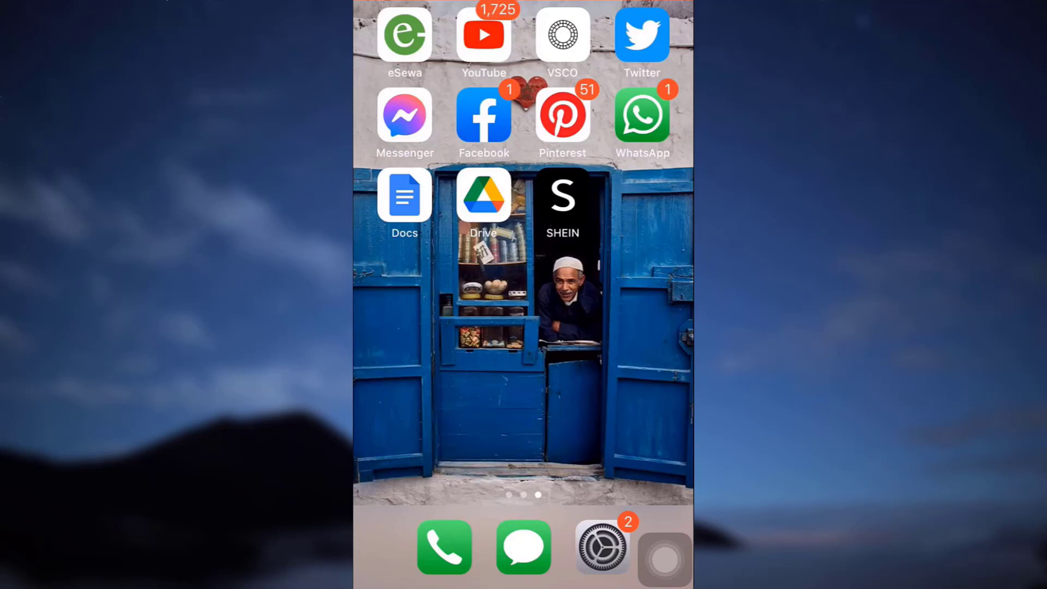
scroll(524, 246, left, 5)
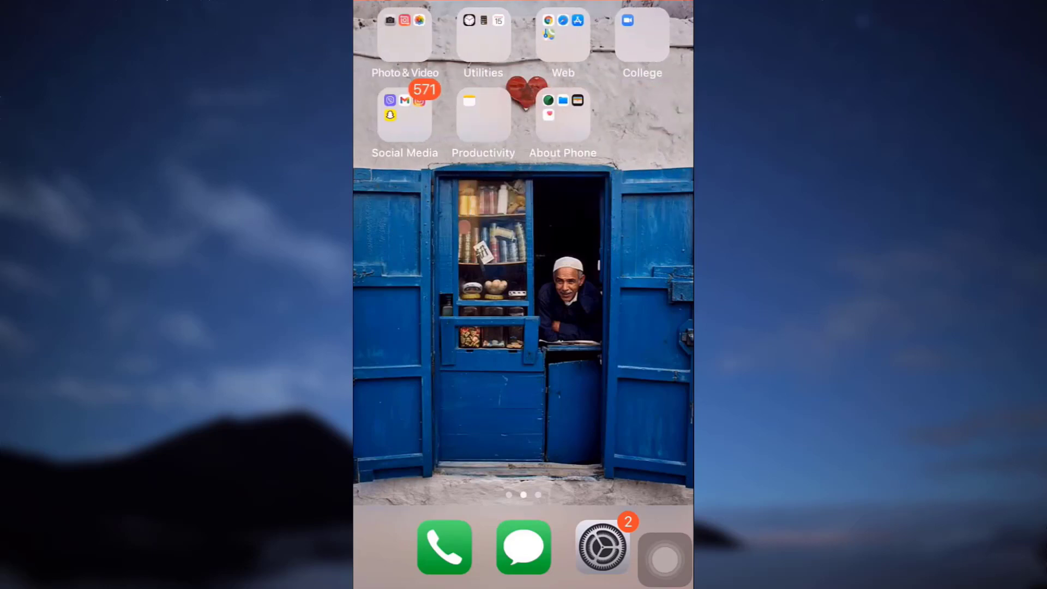
Launch Chrome on genshin.mihoyo.com and reveal the site's navigation menu
click(563, 37)
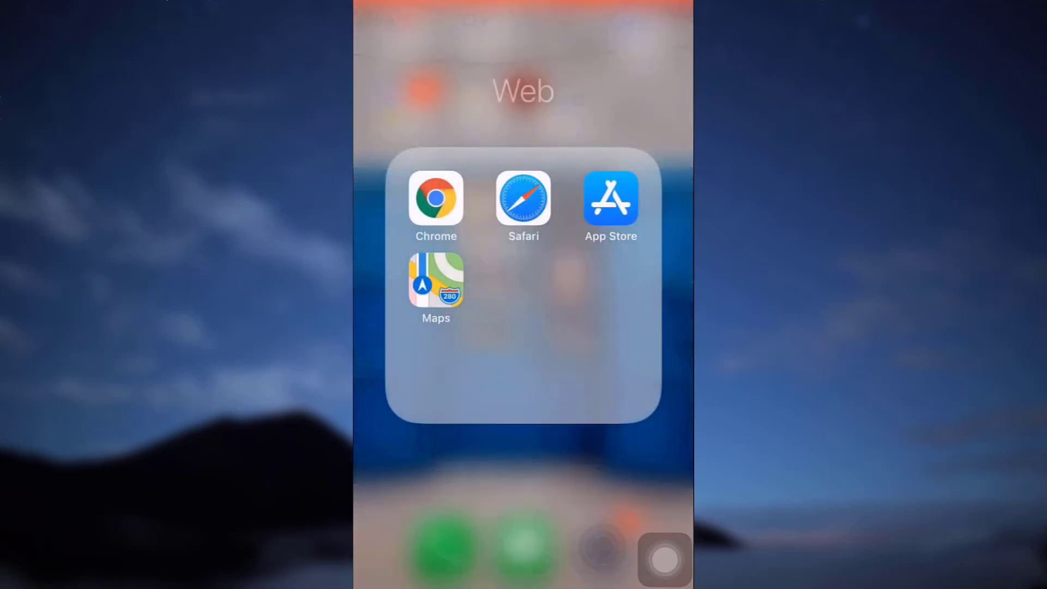
click(437, 198)
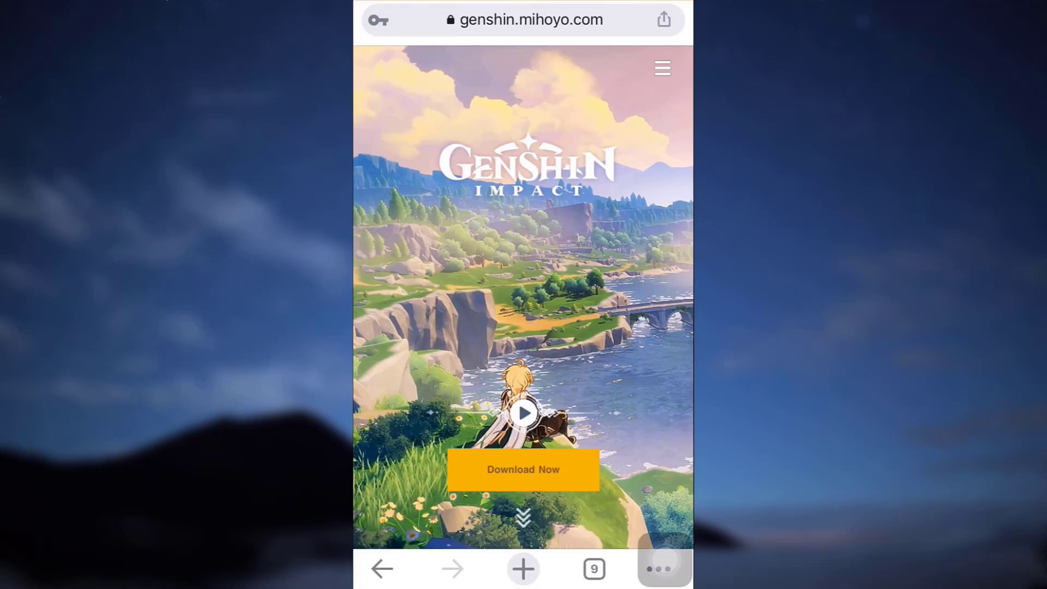
scroll(524, 298, down, 5)
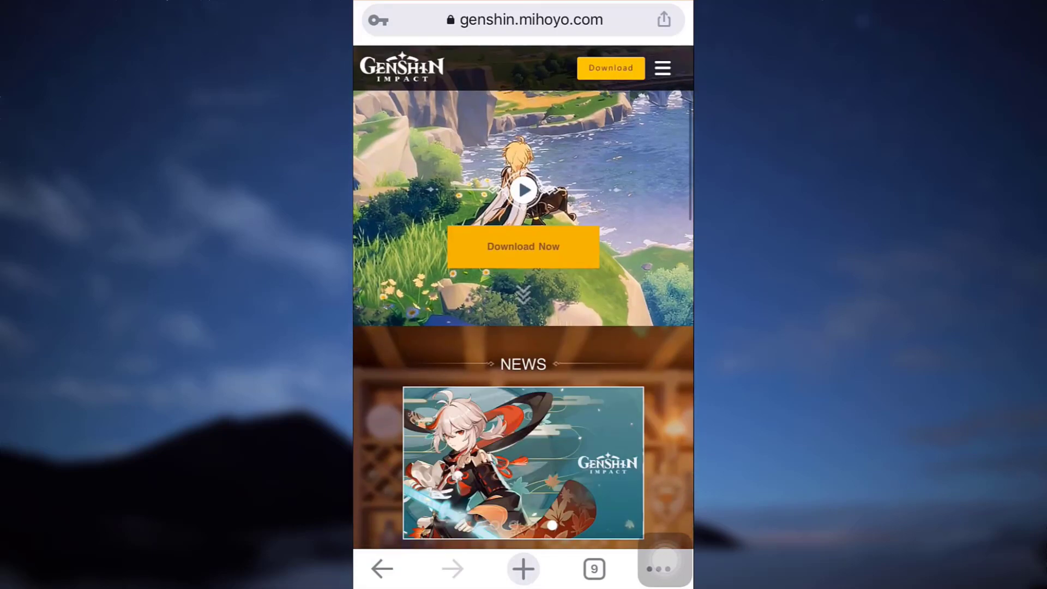
scroll(524, 297, up, 5)
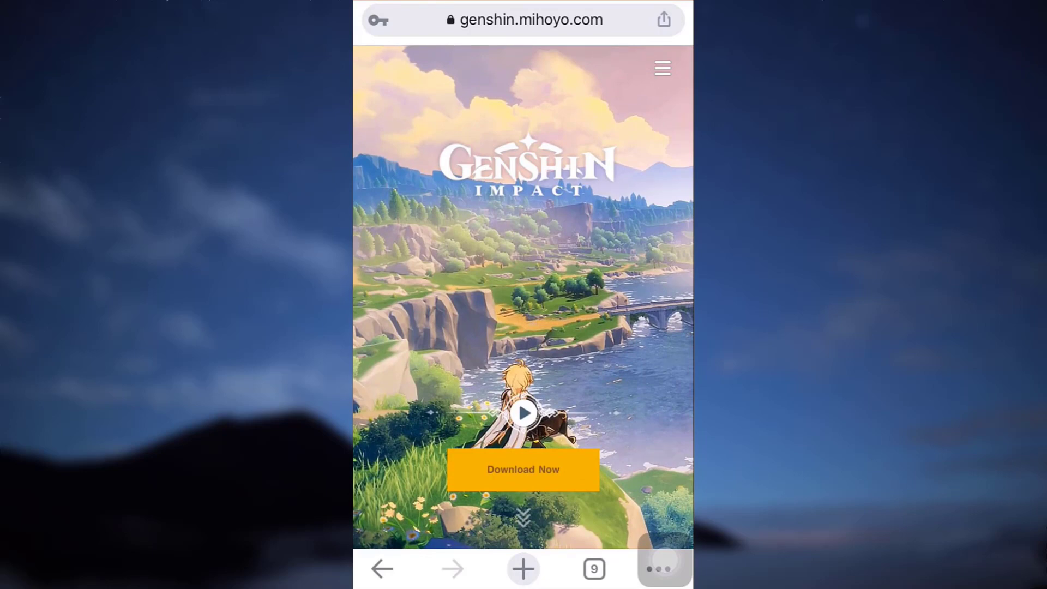
click(662, 68)
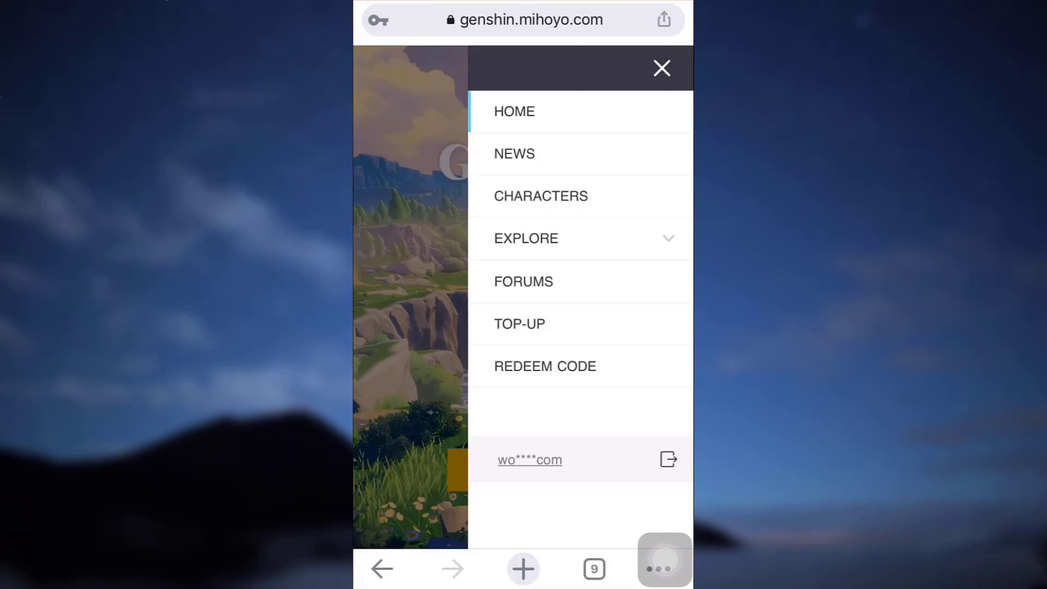
Go to the signed-in account's Account Information page in miHoYo Account Center
click(530, 459)
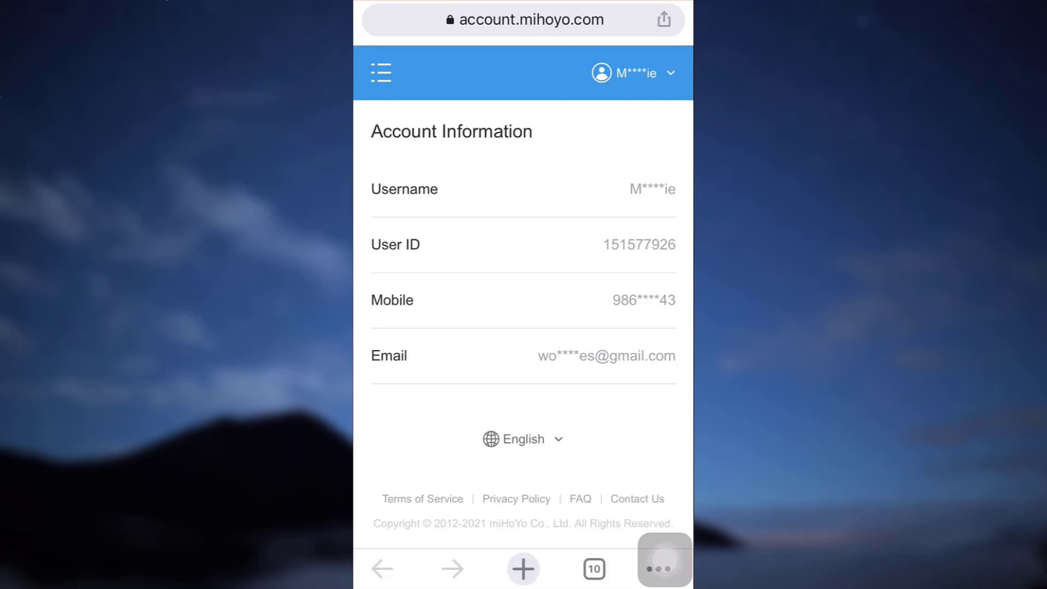
Navigate via the drawer to Account Security Settings and dismiss the link action sheet
click(380, 73)
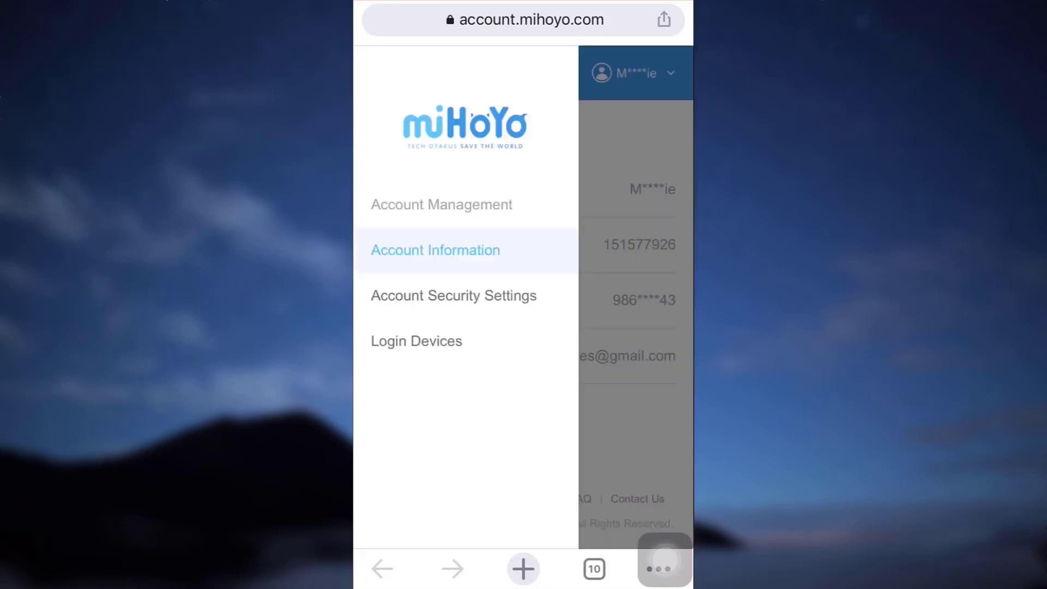
click(453, 296)
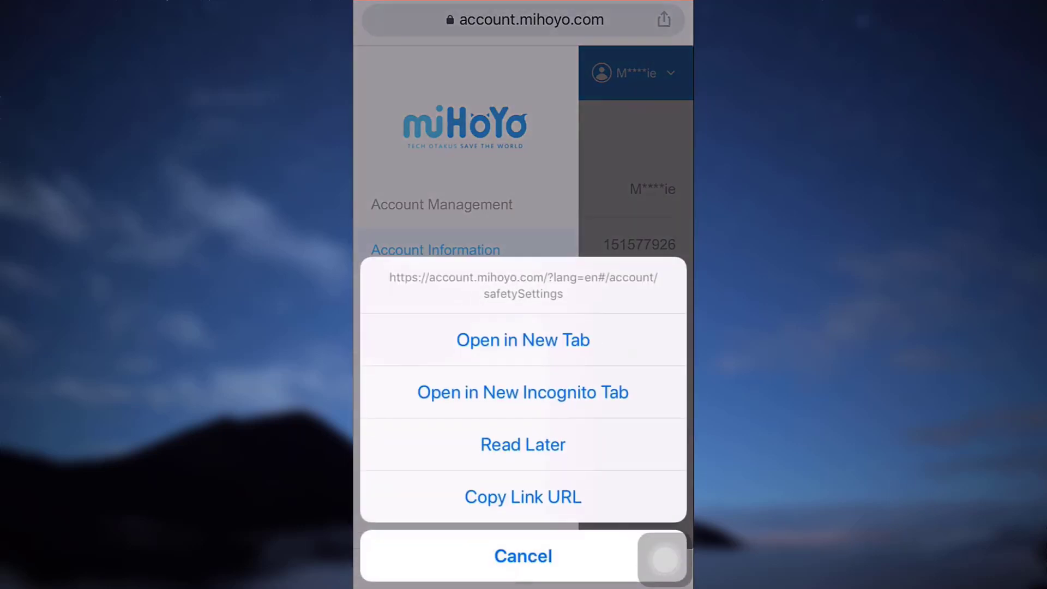
click(523, 339)
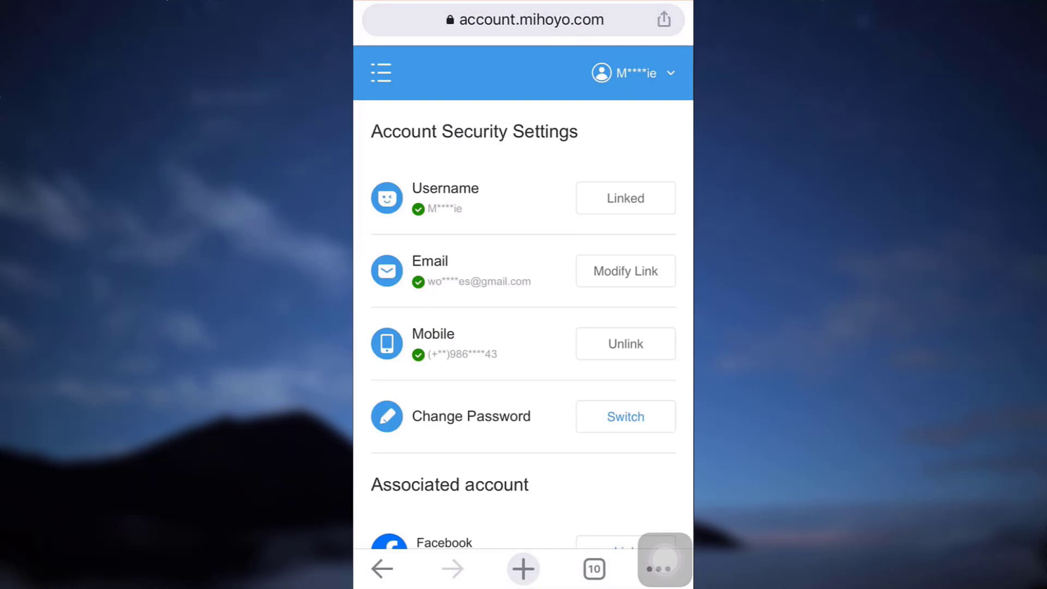
scroll(523, 303, down, 5)
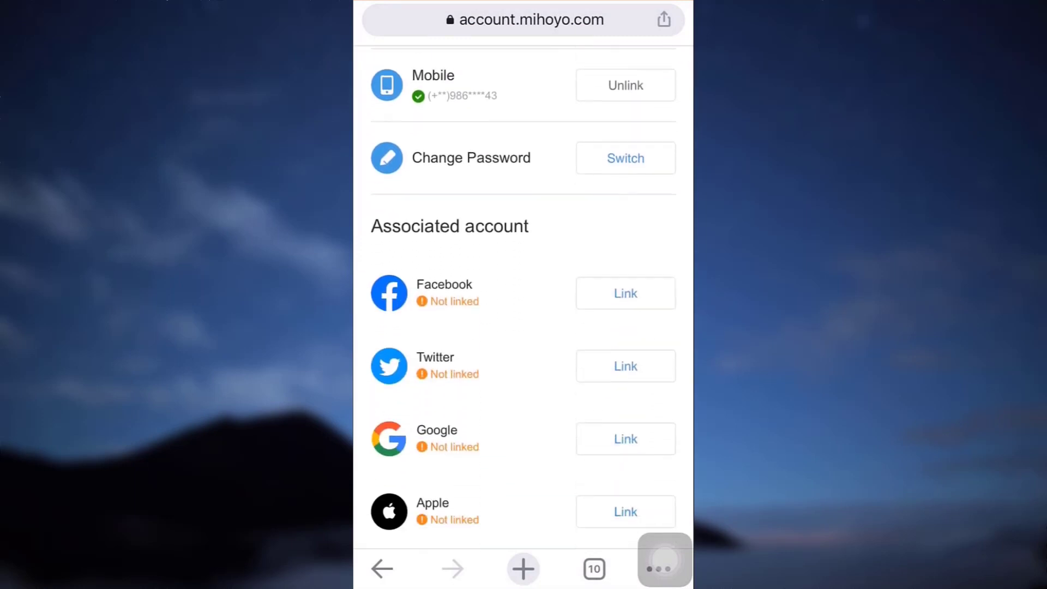
scroll(523, 303, down, 5)
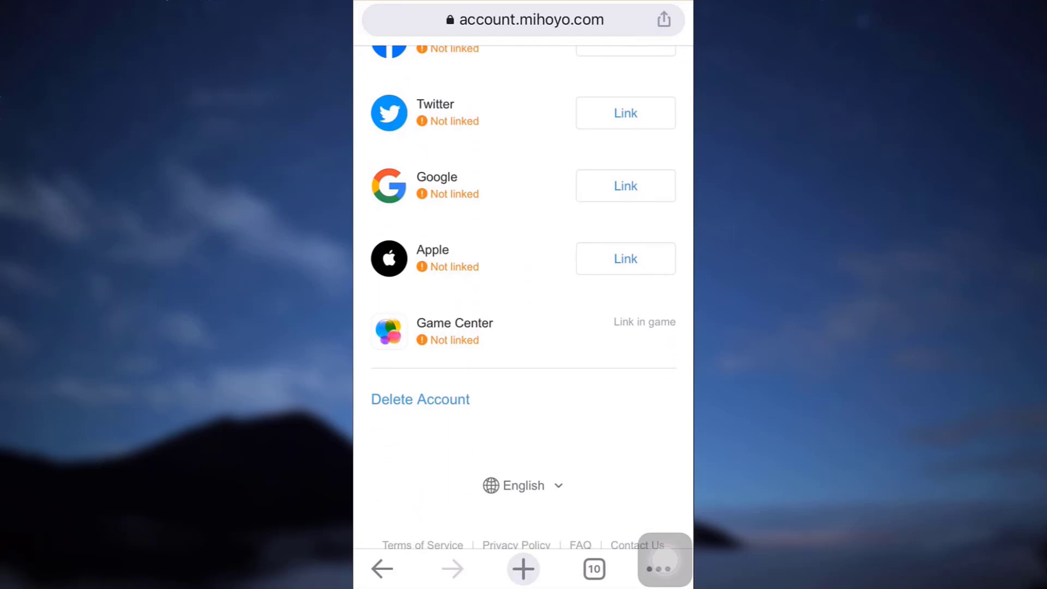
Request Delete Account, triggering the cannot-be-deleted-after-sensitive-changes notice
click(420, 399)
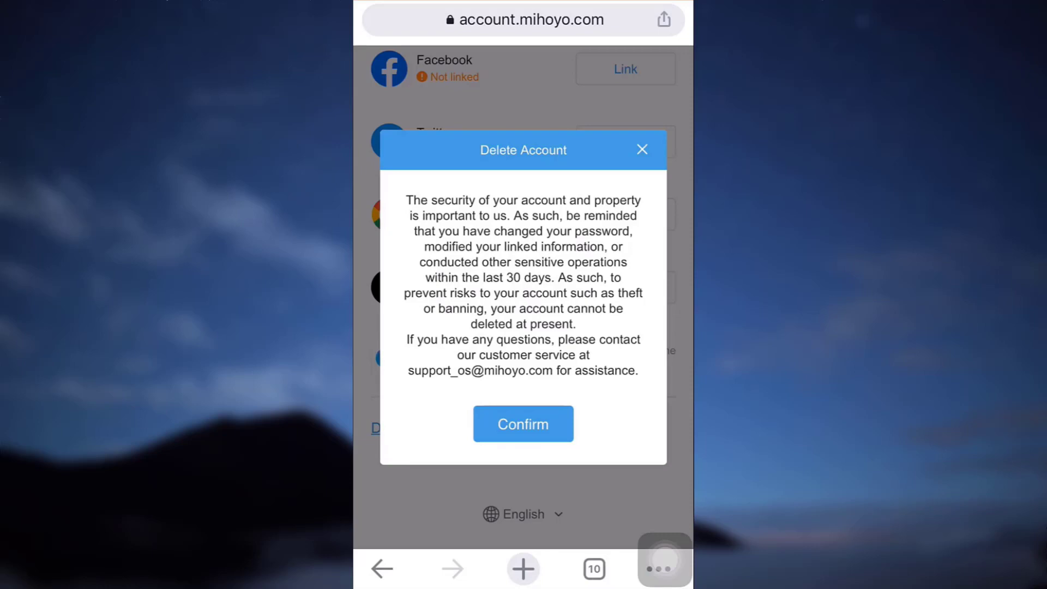
Confirm the deletion notice to return to the Account Security Settings page
click(524, 423)
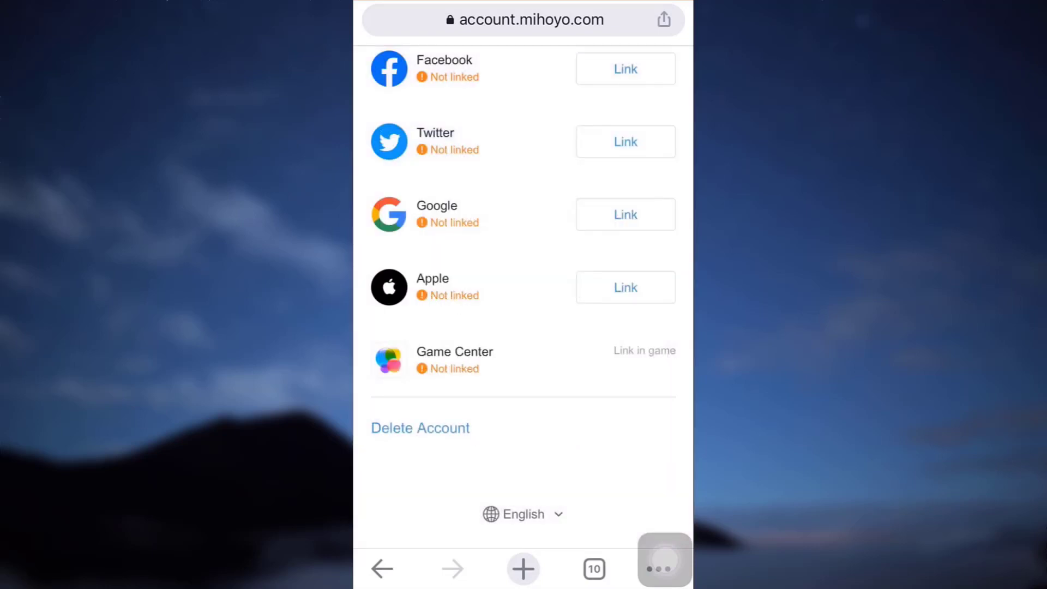
scroll(524, 300, up, 10)
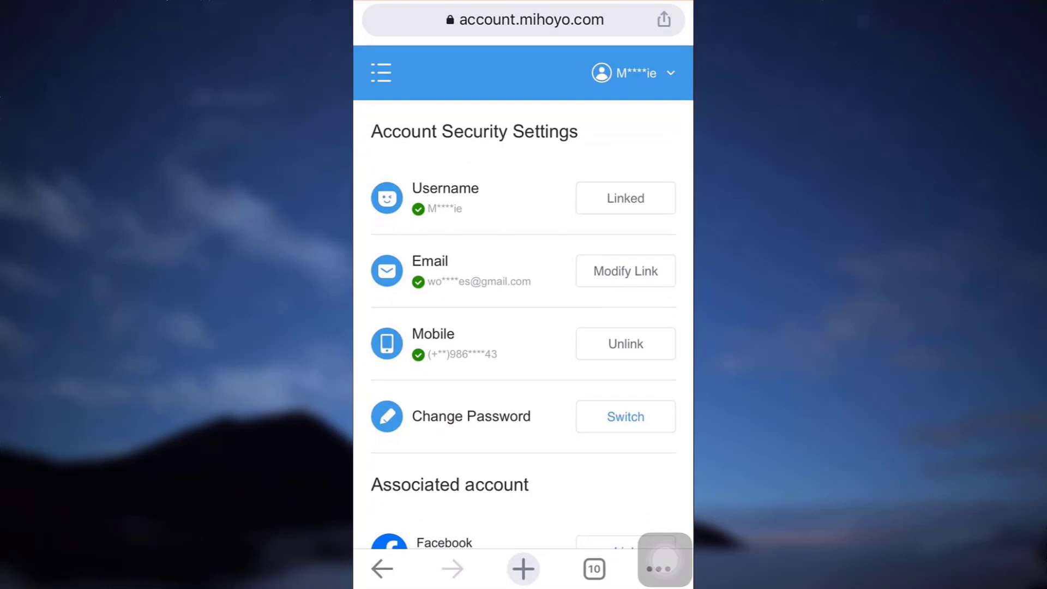